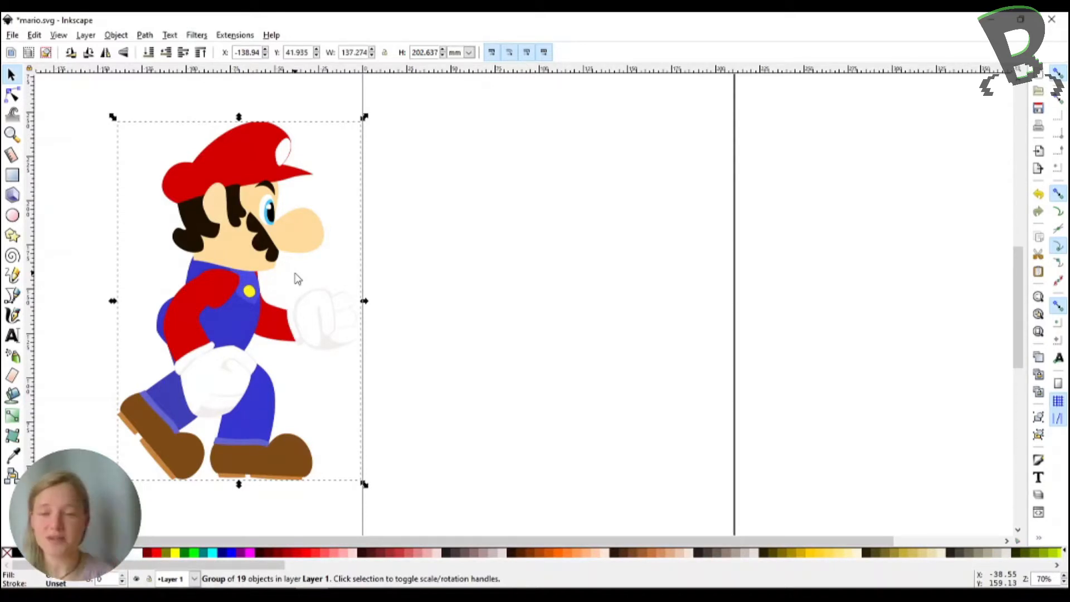
Draw a closed straight-segment outline of the head and flared nose, about 71 by 54 mm, with the Bezier pen.
{"action": "left_click", "coordinate": [434, 247]}
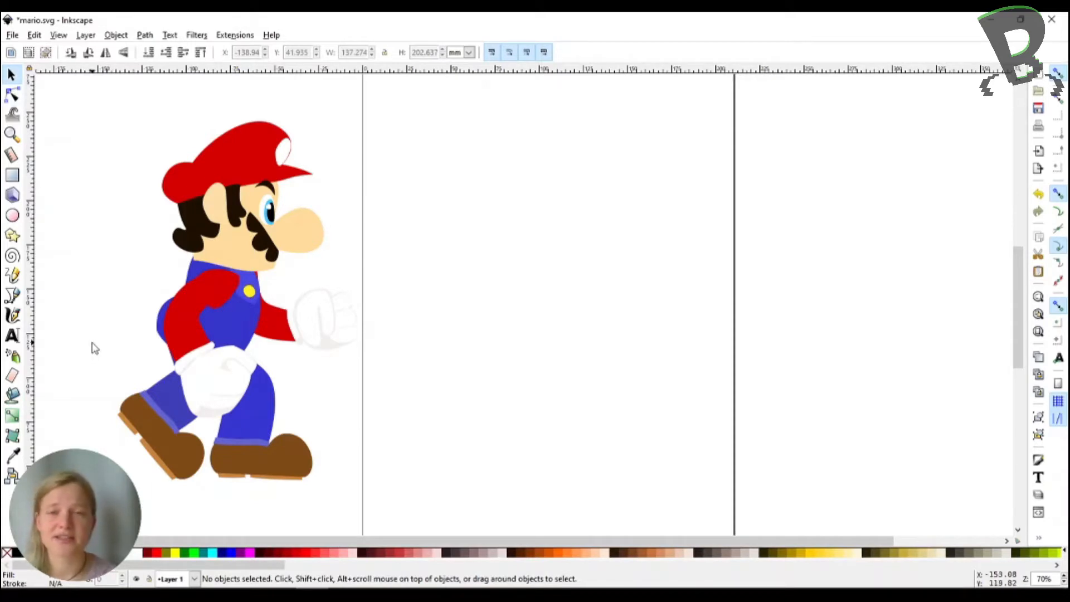
{"action": "left_click", "coordinate": [12, 295]}
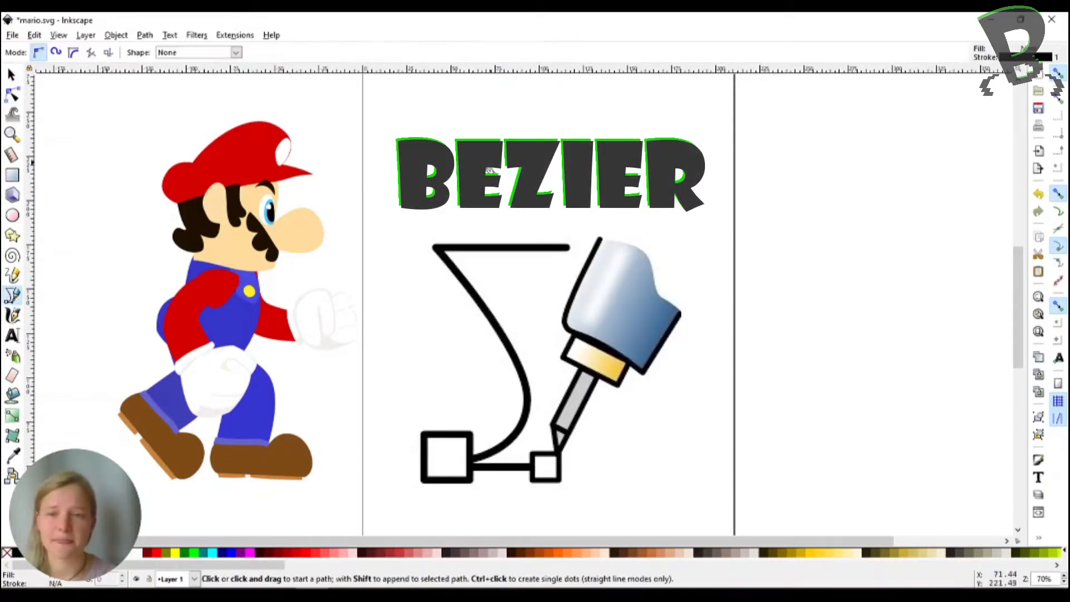
{"action": "left_click", "coordinate": [456, 160]}
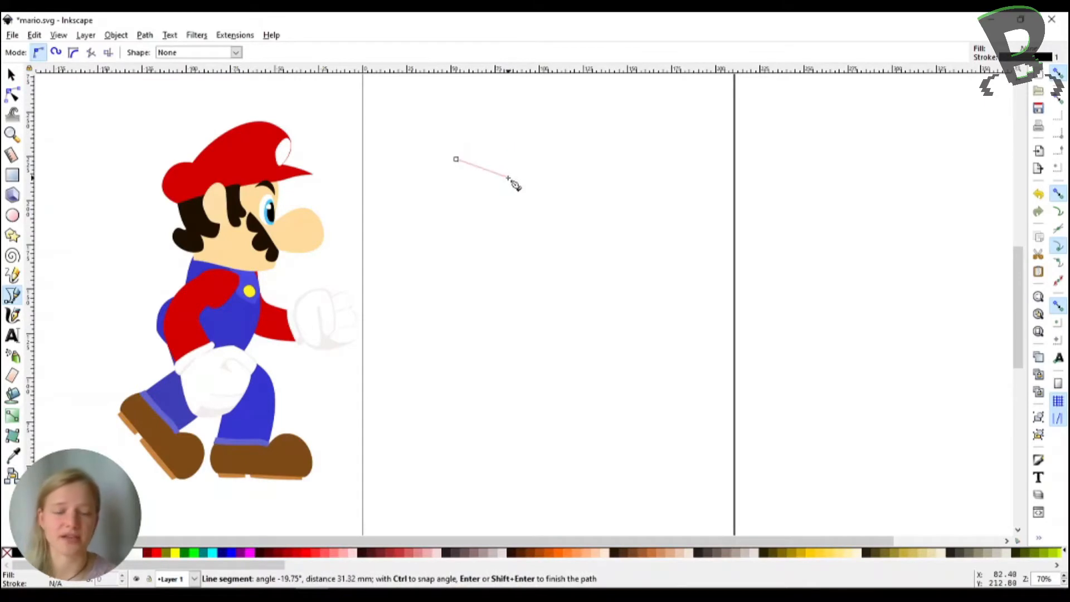
{"action": "key", "text": "Escape"}
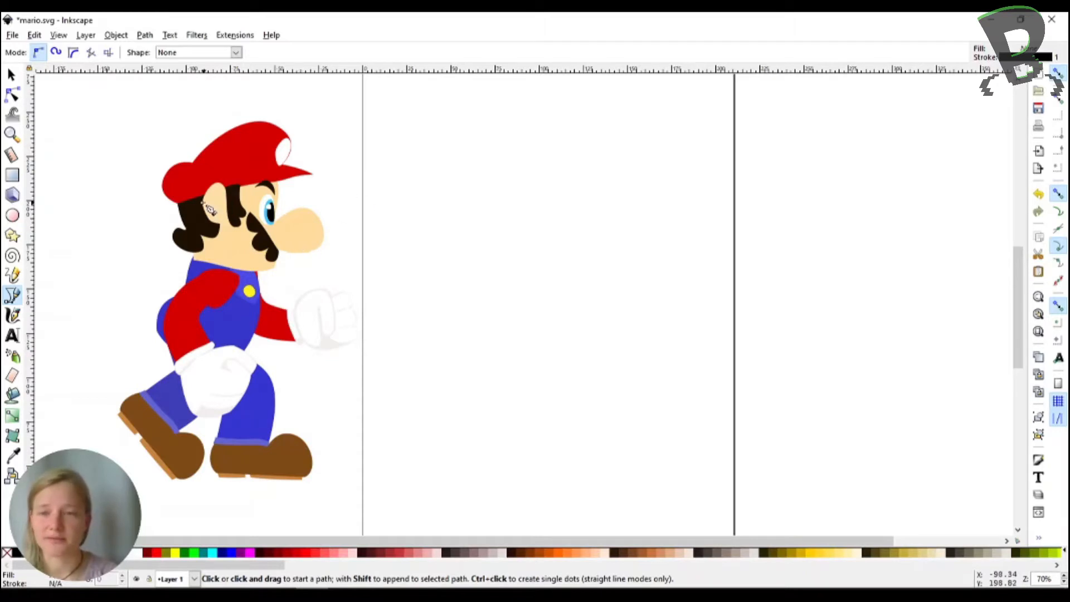
{"action": "left_click", "coordinate": [506, 164]}
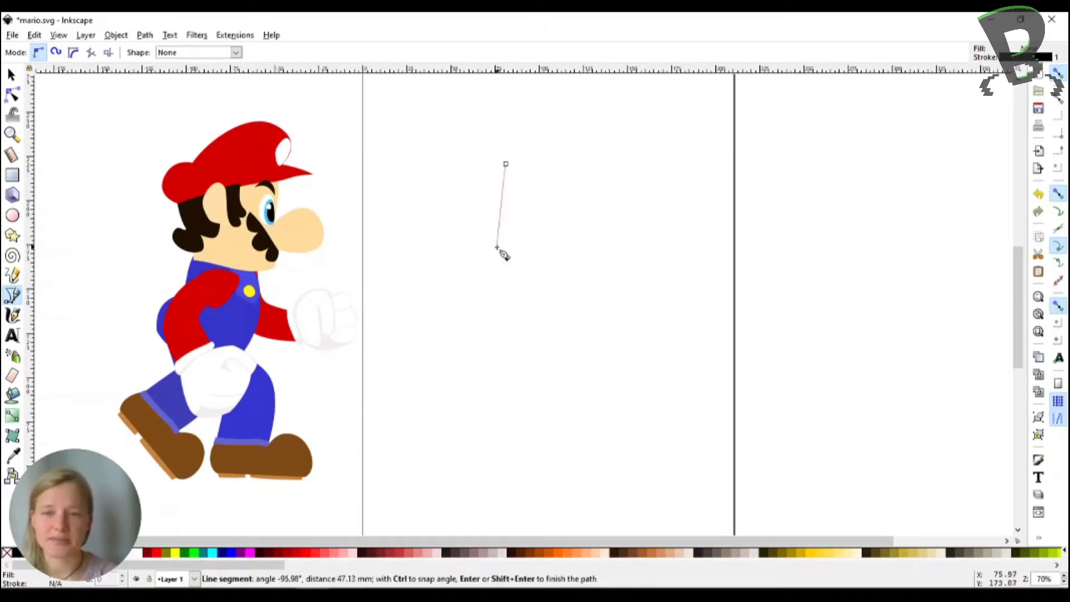
{"action": "left_click", "coordinate": [505, 254]}
{"action": "left_click", "coordinate": [586, 253]}
{"action": "left_click", "coordinate": [587, 230]}
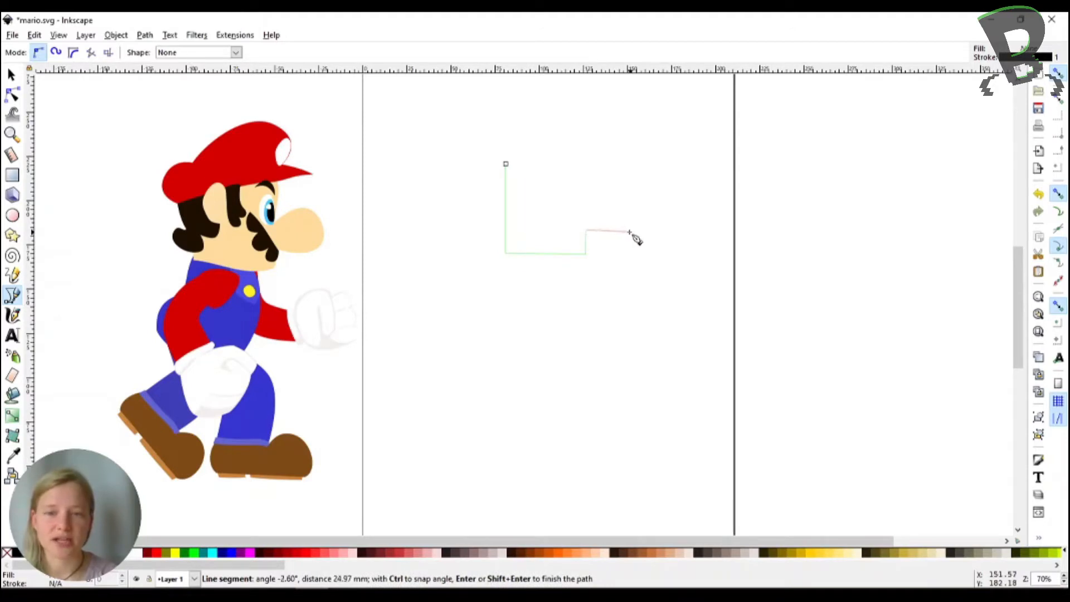
{"action": "left_click", "coordinate": [629, 242]}
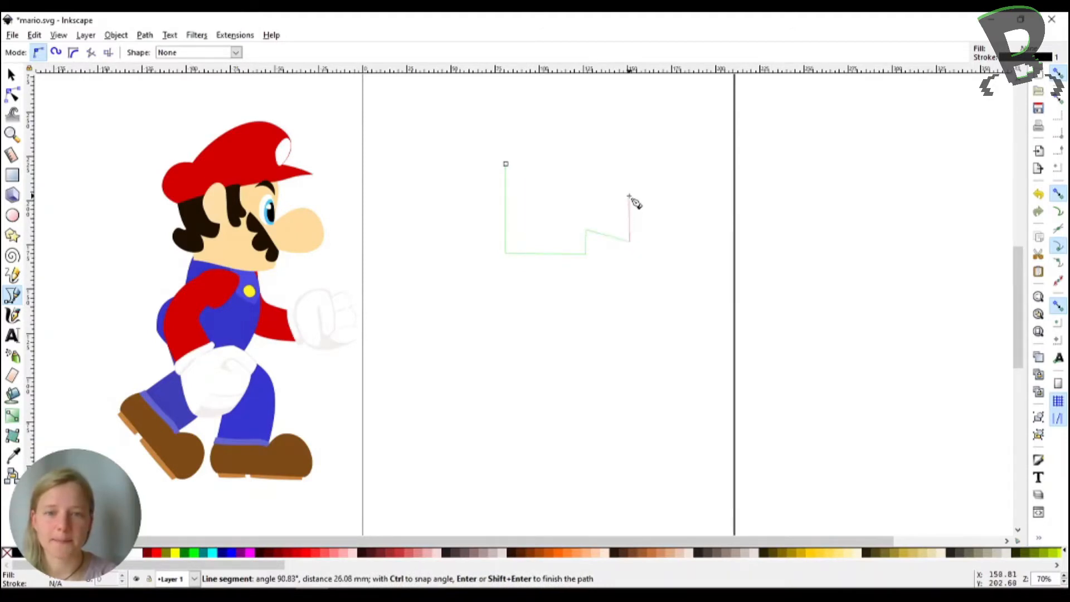
{"action": "left_click", "coordinate": [629, 194]}
{"action": "left_click", "coordinate": [587, 207]}
{"action": "left_click", "coordinate": [587, 162]}
{"action": "left_click", "coordinate": [506, 164]}
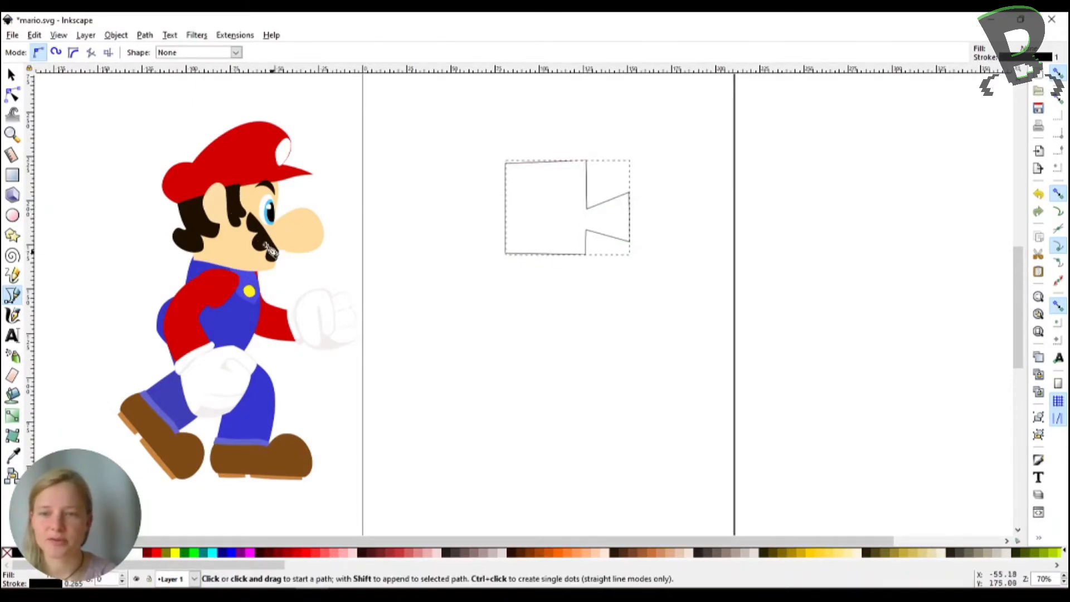
Draw the back hair as a closed jagged shape over the rear upper part of the head outline.
{"action": "left_click", "coordinate": [506, 165]}
{"action": "left_click", "coordinate": [506, 207]}
{"action": "left_click", "coordinate": [490, 202]}
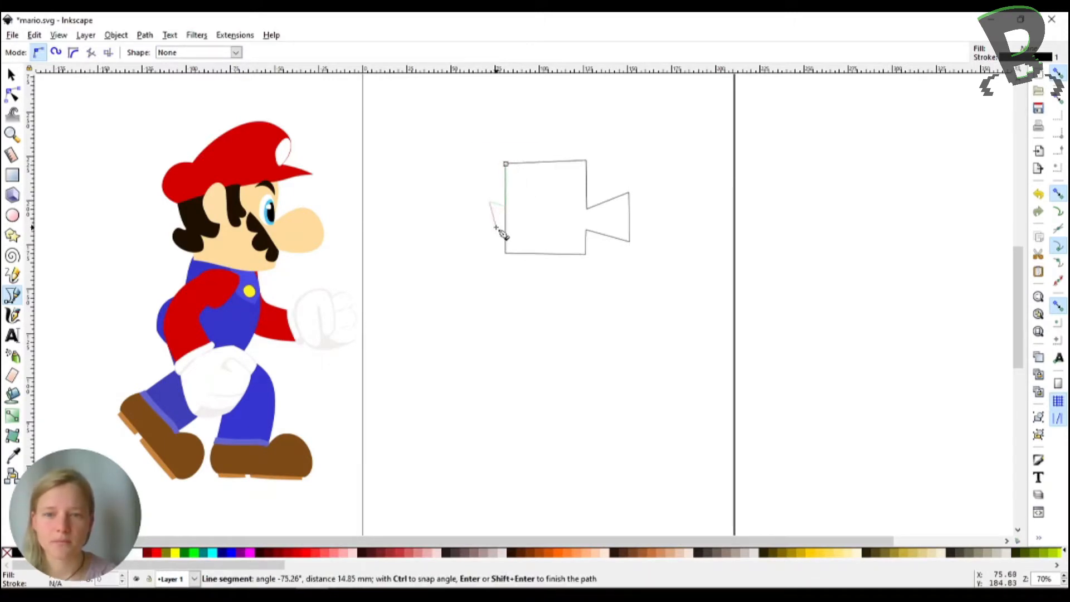
{"action": "left_click", "coordinate": [508, 229]}
{"action": "left_click", "coordinate": [514, 214]}
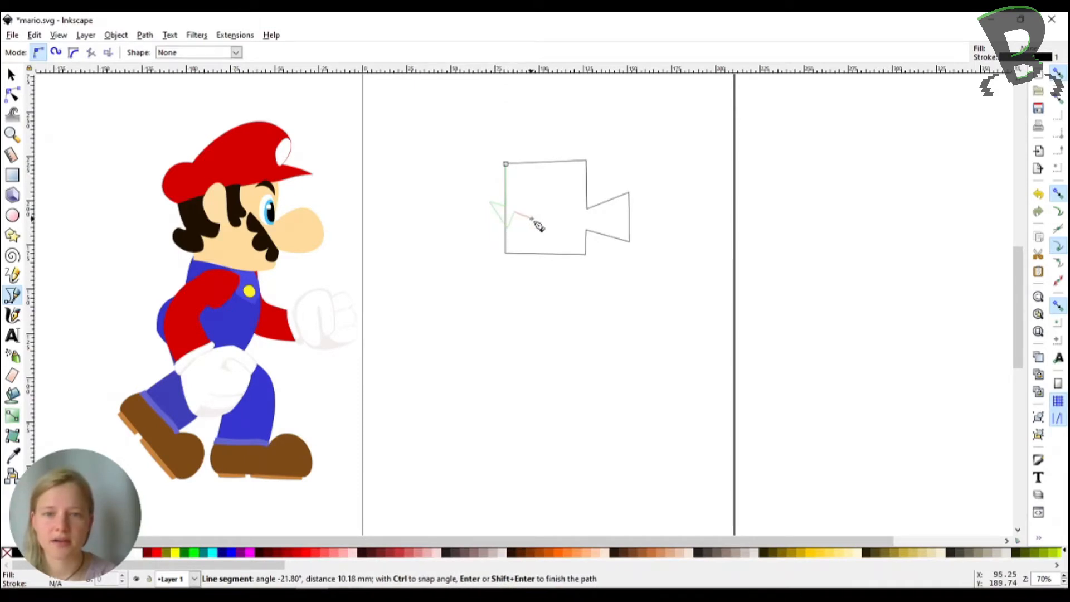
{"action": "left_click", "coordinate": [533, 219]}
{"action": "left_click", "coordinate": [537, 204]}
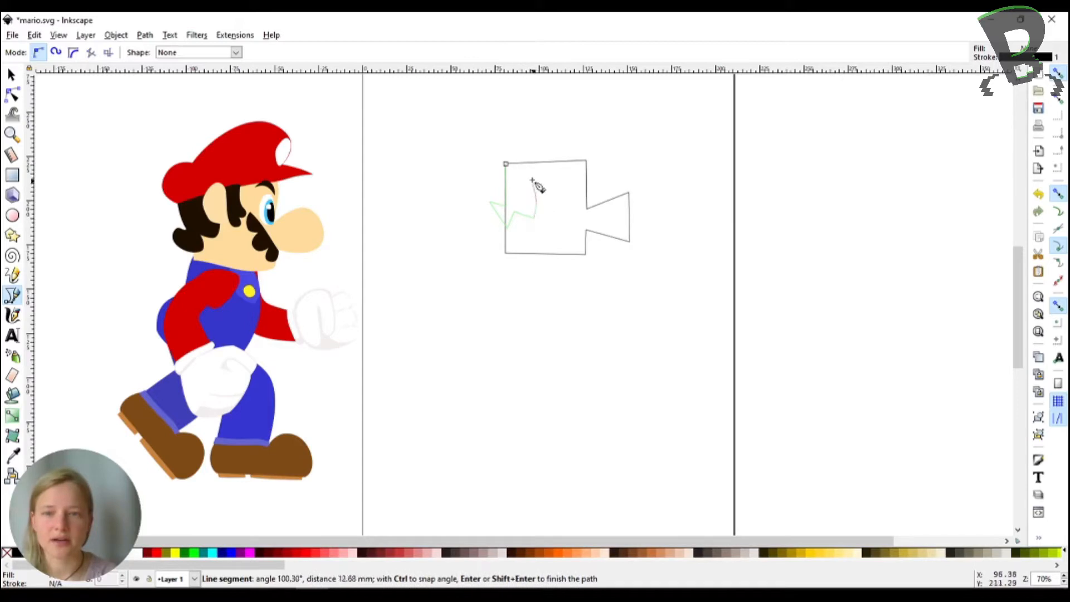
{"action": "left_click", "coordinate": [528, 165]}
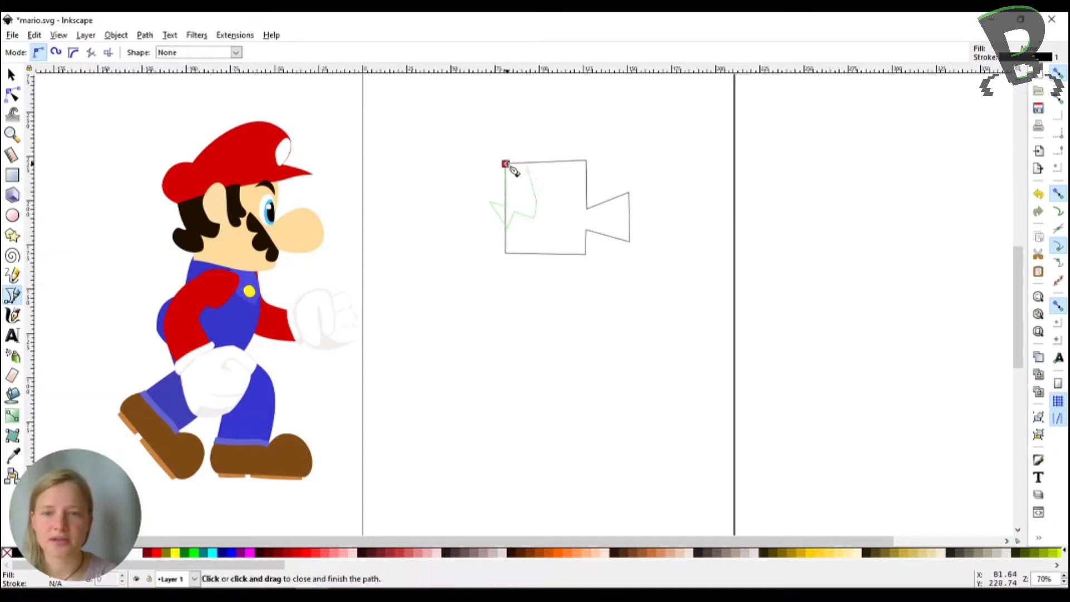
{"action": "left_click", "coordinate": [506, 164]}
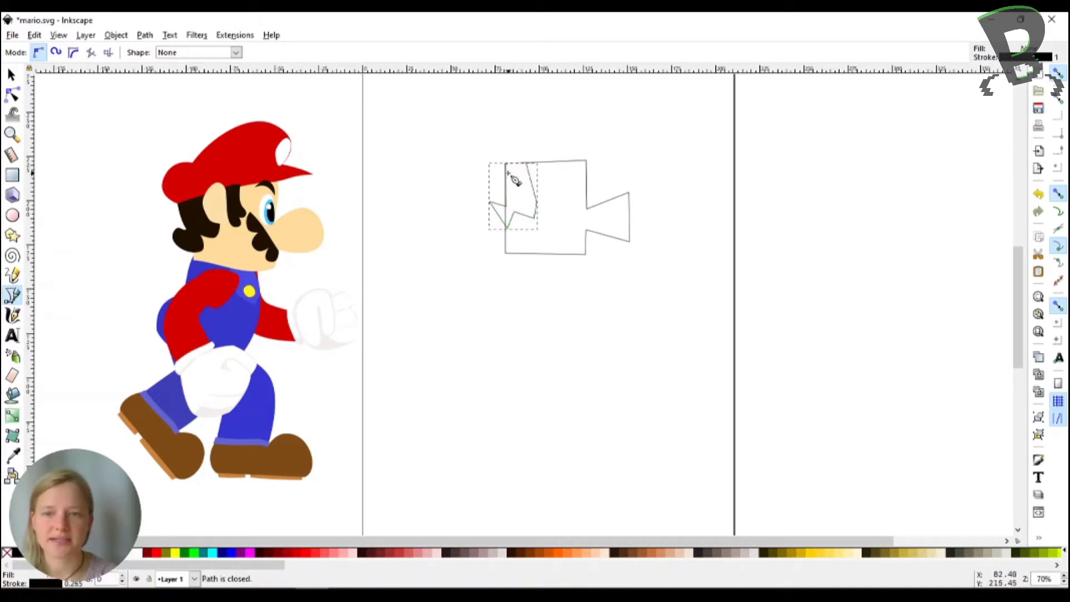
Draw the ear as a closed angular polygon at the front edge of the back hair.
{"action": "left_click", "coordinate": [550, 168]}
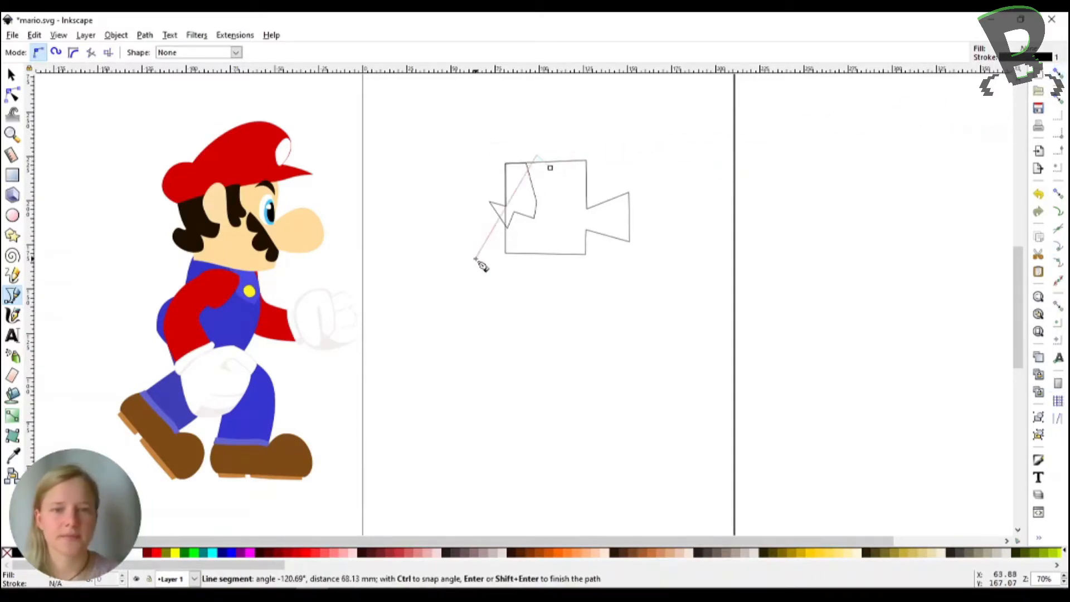
{"action": "left_click", "coordinate": [536, 201]}
{"action": "left_click", "coordinate": [546, 202]}
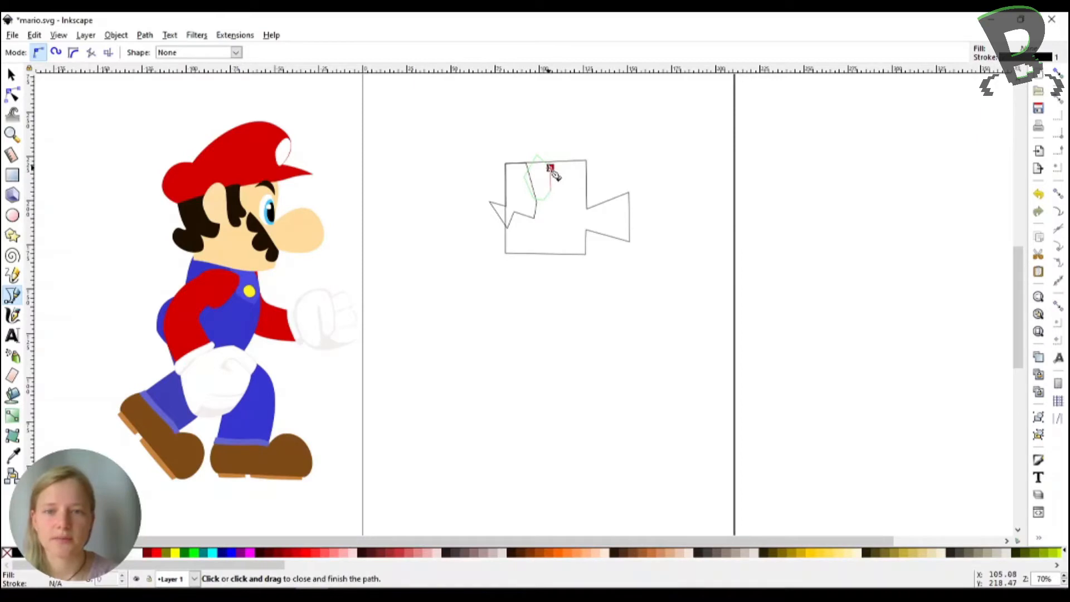
{"action": "left_click", "coordinate": [550, 168]}
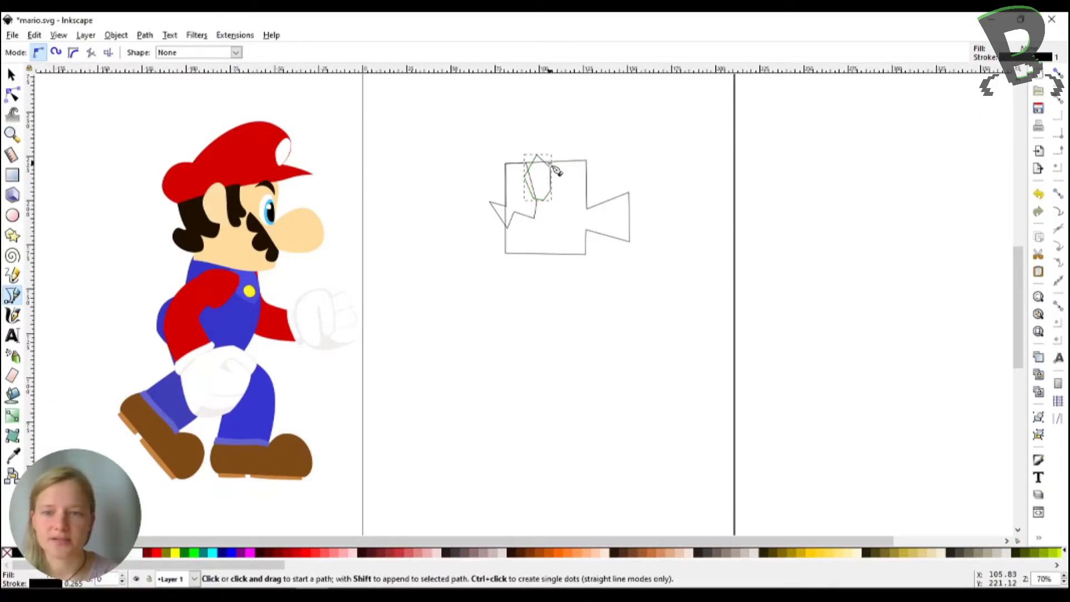
Draw the sideburn as a narrow closed angular shape just in front of the ear.
{"action": "left_click", "coordinate": [551, 162]}
{"action": "left_click", "coordinate": [556, 199]}
{"action": "left_click", "coordinate": [562, 197]}
{"action": "left_click", "coordinate": [562, 176]}
Draw the moustache as a closed jagged shape beside the base of the nose.
{"action": "left_click", "coordinate": [572, 194]}
{"action": "left_click", "coordinate": [580, 237]}
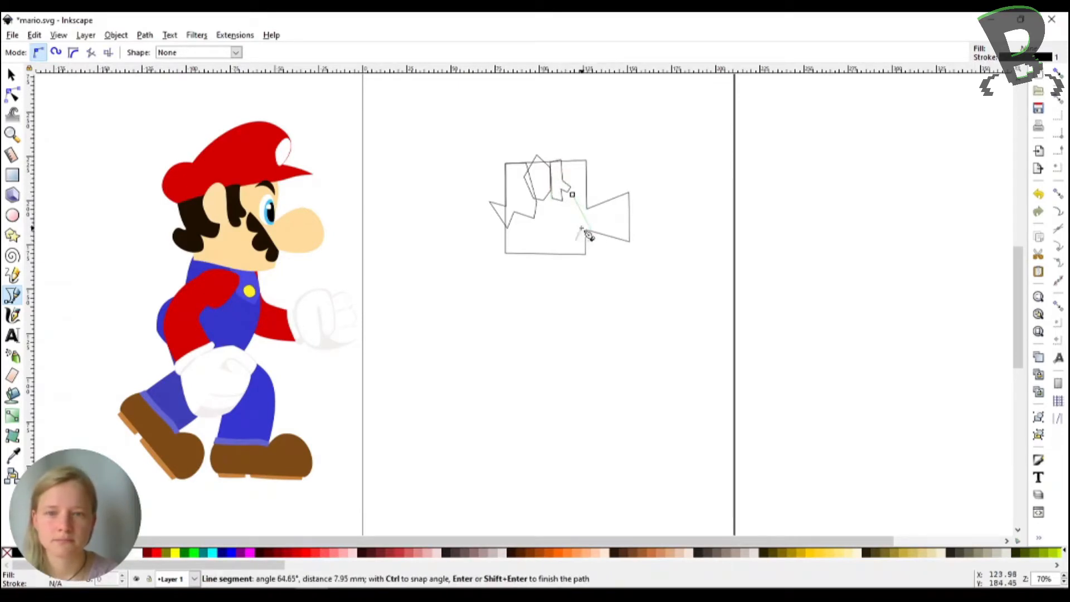
{"action": "left_click", "coordinate": [572, 194]}
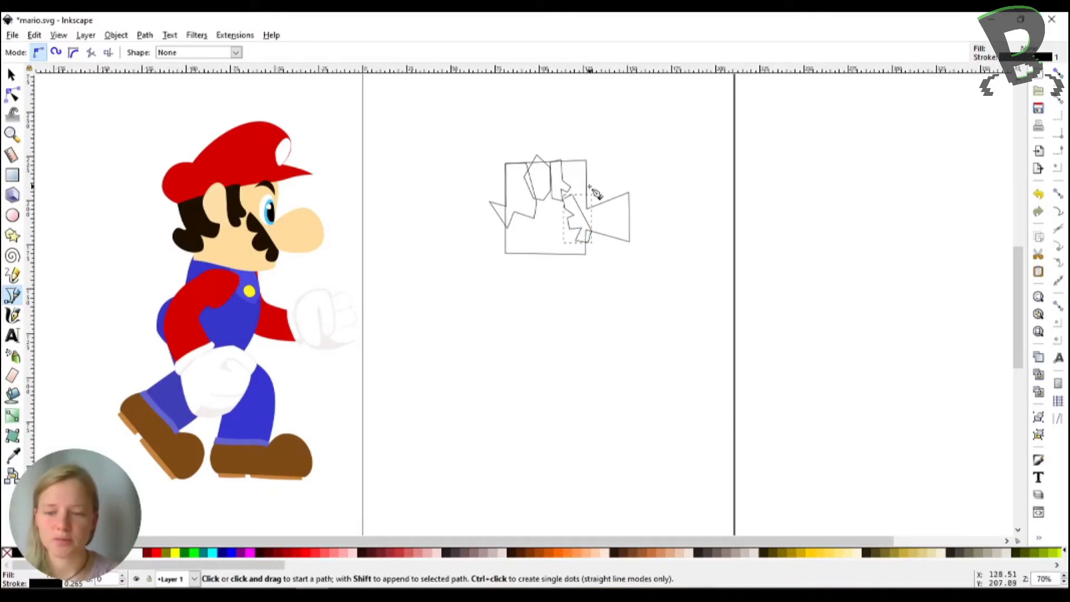
Draw the eye as a closed four-point diamond between the sideburn and the front of the face.
{"action": "scroll", "coordinate": [596, 192], "scroll_direction": "up", "scroll_amount": 3}
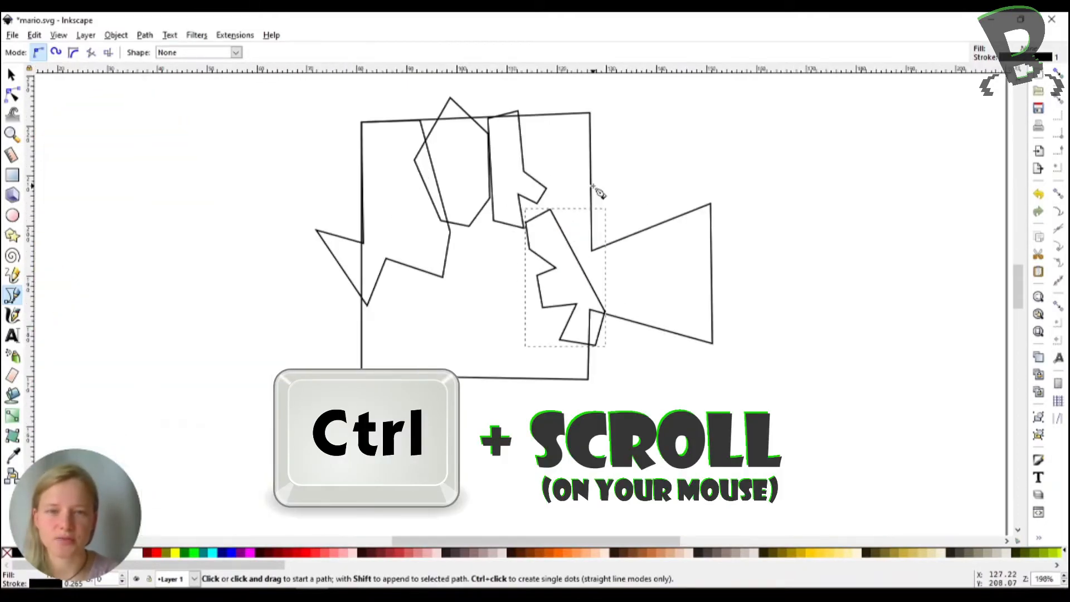
{"action": "left_click", "coordinate": [578, 156]}
{"action": "left_click", "coordinate": [558, 185]}
{"action": "left_click", "coordinate": [577, 223]}
{"action": "left_click", "coordinate": [597, 192]}
{"action": "left_click", "coordinate": [578, 156]}
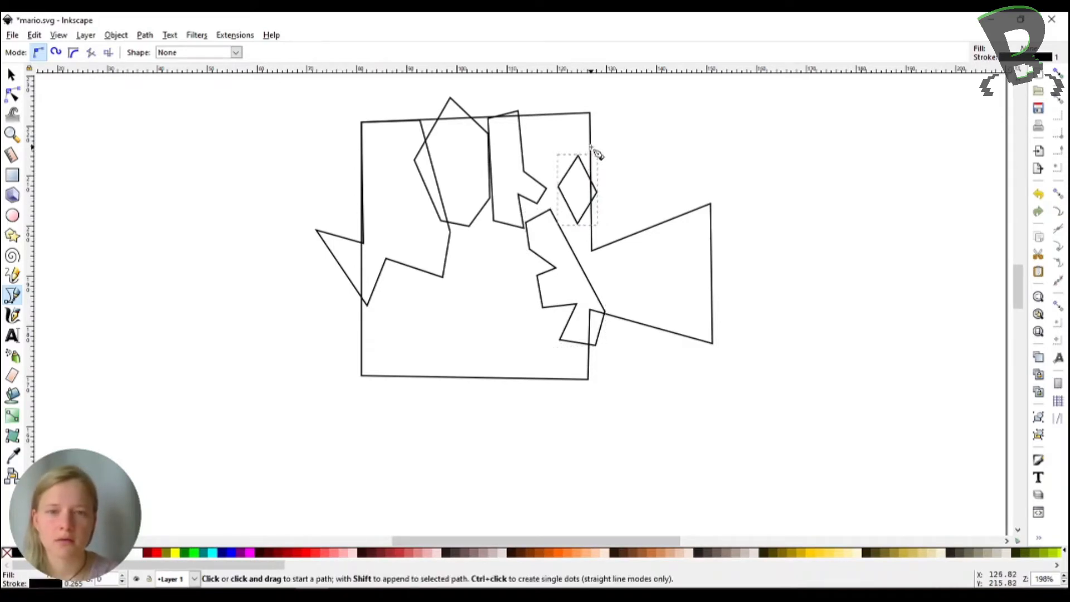
Draw the eyebrow as a closed triangle about 9 by 4 mm above the eye.
{"action": "left_click", "coordinate": [591, 148]}
{"action": "left_click", "coordinate": [548, 154]}
{"action": "left_click", "coordinate": [569, 136]}
{"action": "left_click", "coordinate": [591, 147]}
Draw the cap with its pointed brim as a closed nine-node outline, about 86 by 32 mm, on top of the head.
{"action": "scroll", "coordinate": [582, 195], "scroll_direction": "down", "scroll_amount": 2}
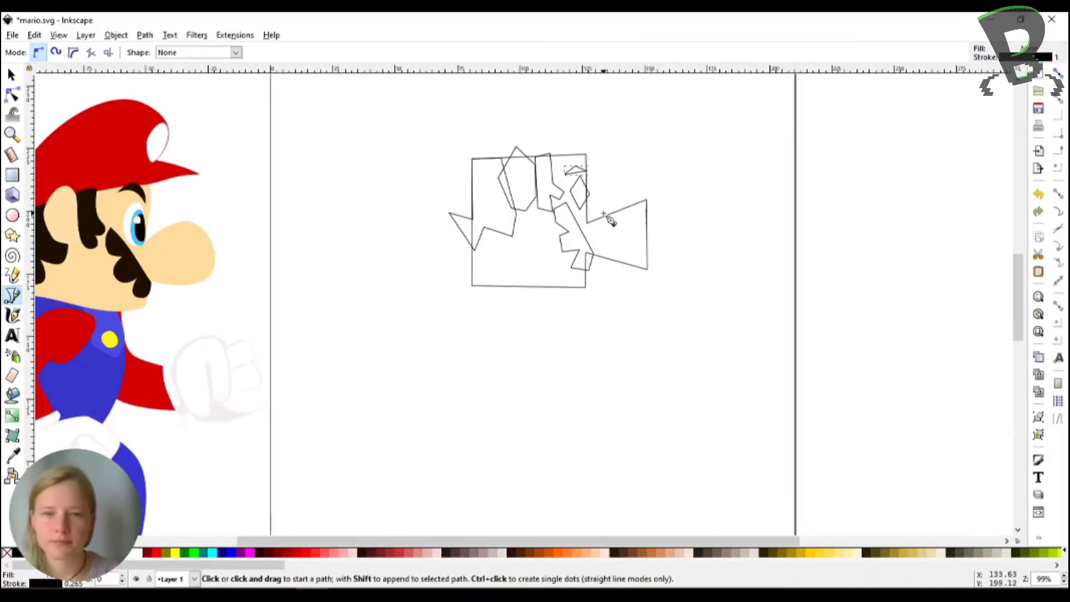
{"action": "scroll", "coordinate": [513, 176], "scroll_direction": "left", "scroll_amount": 2}
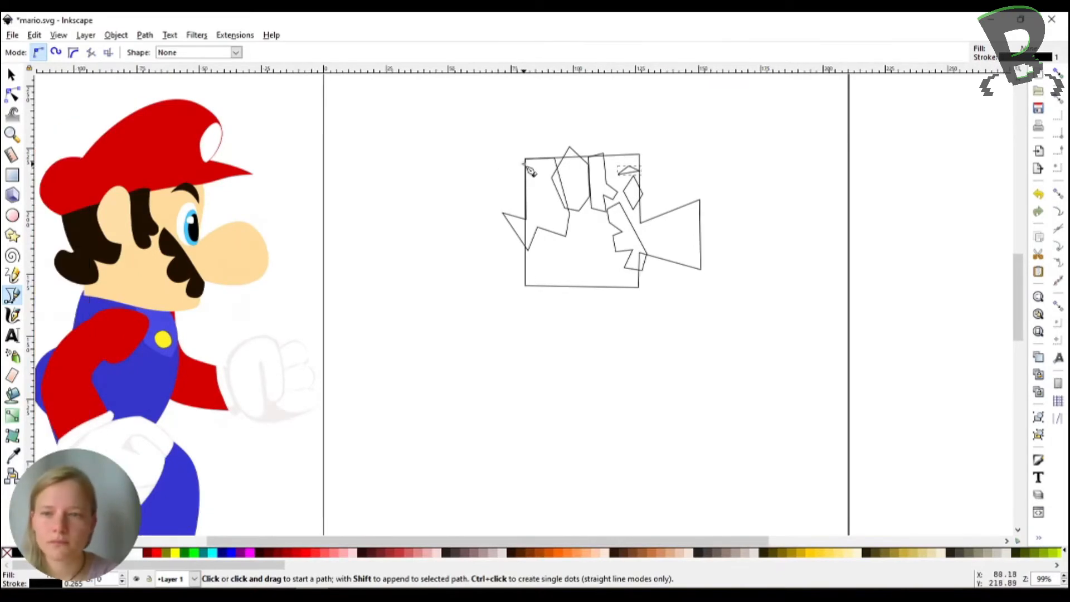
{"action": "left_click", "coordinate": [524, 163]}
{"action": "left_click", "coordinate": [699, 150]}
{"action": "left_click", "coordinate": [653, 138]}
{"action": "left_click", "coordinate": [668, 102]}
{"action": "left_click", "coordinate": [613, 85]}
{"action": "left_click", "coordinate": [538, 119]}
{"action": "left_click", "coordinate": [501, 122]}
{"action": "left_click", "coordinate": [485, 148]}
{"action": "left_click", "coordinate": [524, 163]}
Move the cap, hair, ear, moustache, sideburn, eye, eyebrow and head shapes apart as separate objects.
{"action": "left_click", "coordinate": [11, 74]}
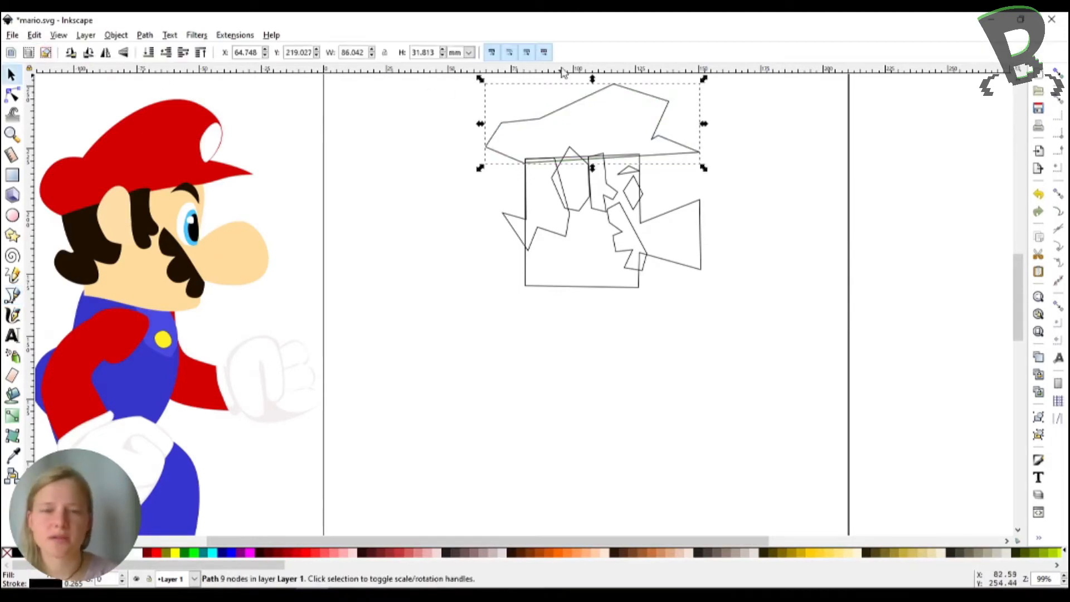
{"action": "left_click_drag", "start_coordinate": [563, 110], "coordinate": [560, 100]}
{"action": "left_click_drag", "start_coordinate": [566, 229], "coordinate": [488, 242]}
{"action": "left_click_drag", "start_coordinate": [585, 209], "coordinate": [413, 206]}
{"action": "left_click_drag", "start_coordinate": [610, 212], "coordinate": [727, 238]}
{"action": "left_click_drag", "start_coordinate": [599, 184], "coordinate": [727, 173]}
{"action": "left_click_drag", "start_coordinate": [644, 196], "coordinate": [691, 190]}
{"action": "left_click_drag", "start_coordinate": [629, 170], "coordinate": [681, 159]}
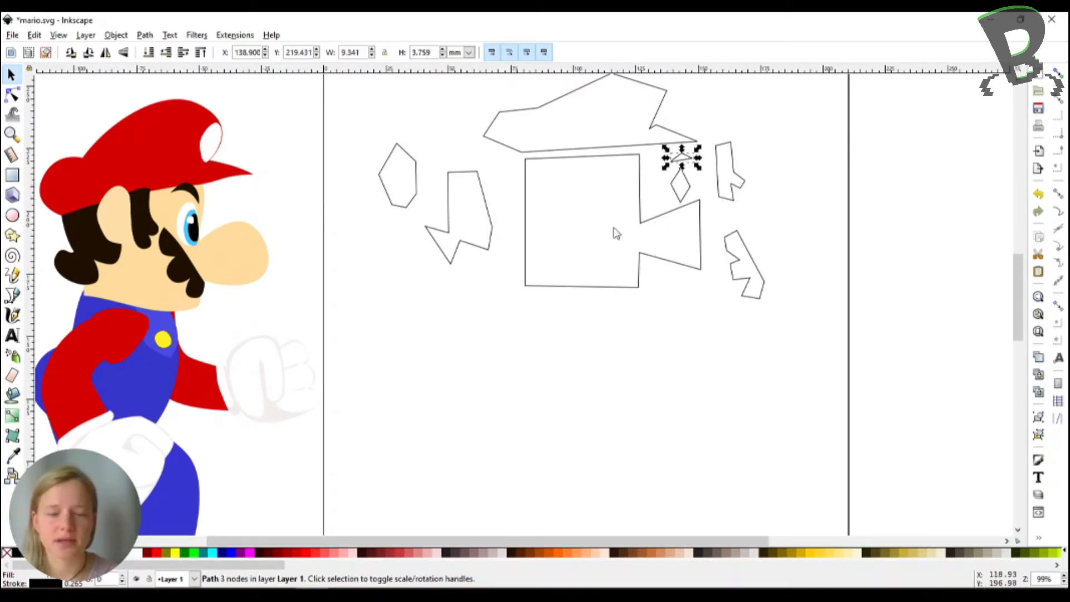
{"action": "left_click_drag", "start_coordinate": [644, 218], "coordinate": [634, 238]}
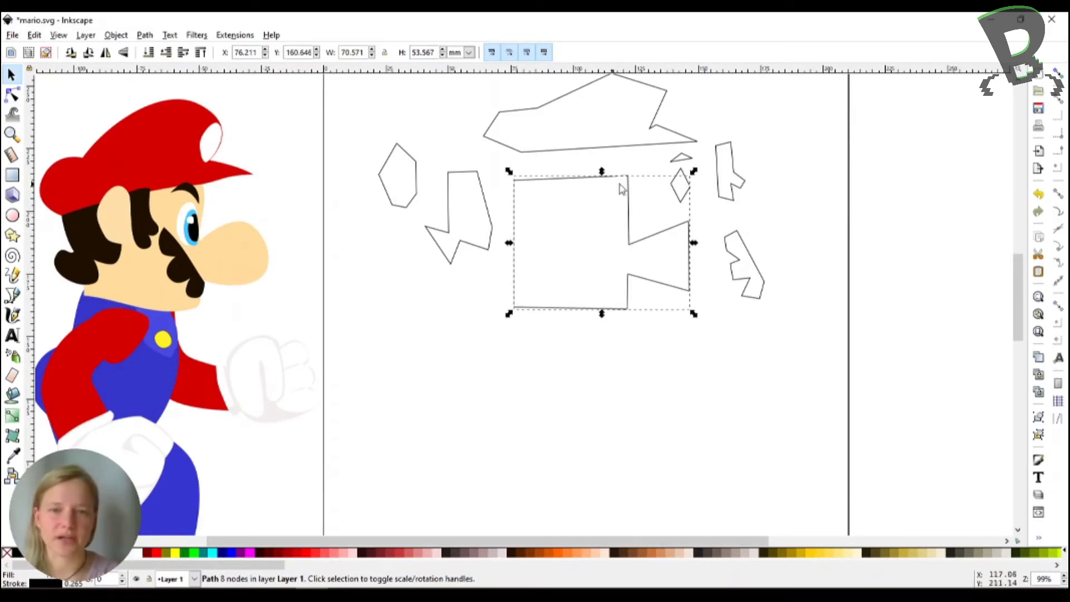
{"action": "left_click_drag", "start_coordinate": [630, 196], "coordinate": [667, 165]}
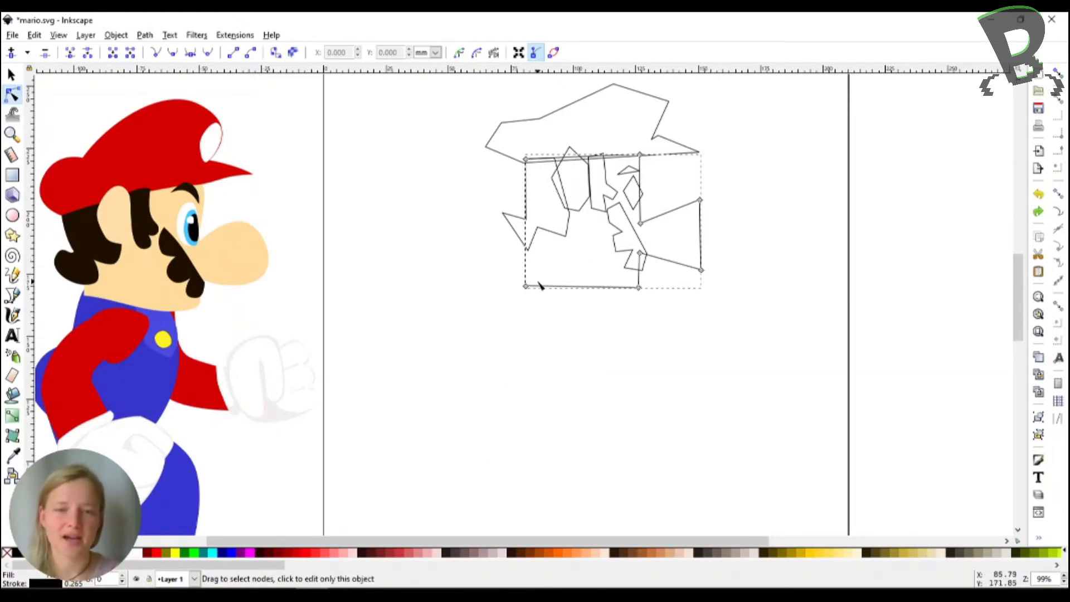
Curve the chin line and forehead of the head outline and round the two outer nose nodes with the Node tool.
{"action": "left_click_drag", "start_coordinate": [526, 285], "coordinate": [529, 289]}
{"action": "left_click_drag", "start_coordinate": [618, 288], "coordinate": [618, 293]}
{"action": "left_click", "coordinate": [702, 270], "text": "ctrl"}
{"action": "left_click", "coordinate": [700, 200], "text": "ctrl"}
{"action": "left_click_drag", "start_coordinate": [700, 200], "coordinate": [697, 201]}
{"action": "left_click", "coordinate": [682, 191]}
{"action": "left_click_drag", "start_coordinate": [641, 169], "coordinate": [646, 170]}
Curve the back hair outline by smoothing the nodes of its rear curl.
{"action": "left_click", "coordinate": [521, 219]}
{"action": "left_click", "coordinate": [504, 213], "text": "ctrl"}
{"action": "left_click", "coordinate": [529, 250], "text": "ctrl"}
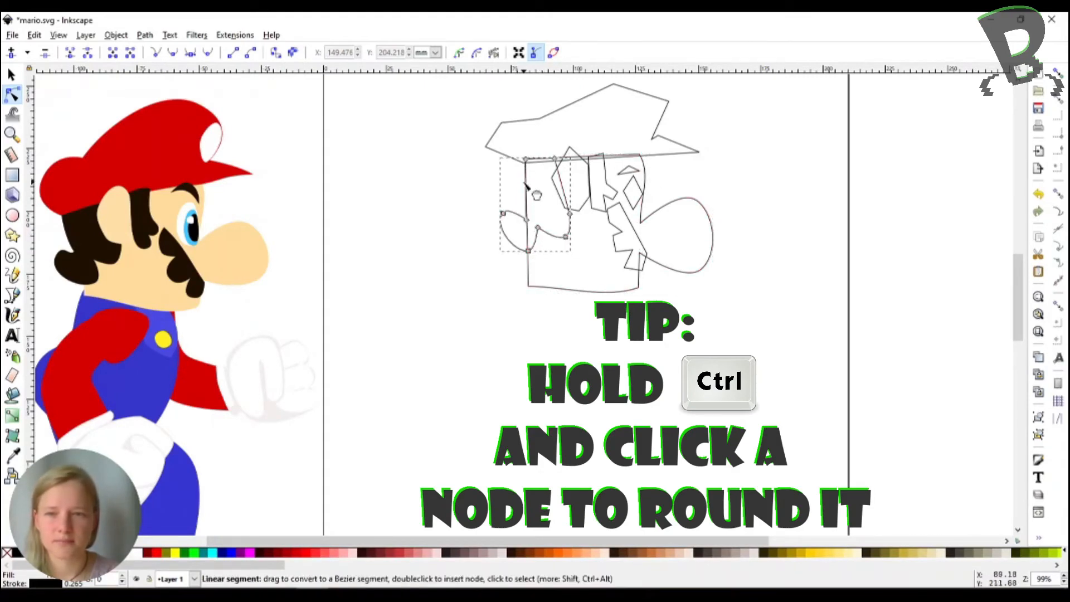
Round the rear bulge, crown and front of the cap by smoothing and shifting nodes, and curve the brim's underside.
{"action": "left_click", "coordinate": [521, 160]}
{"action": "left_click", "coordinate": [486, 148], "text": "ctrl"}
{"action": "left_click", "coordinate": [502, 122], "text": "ctrl"}
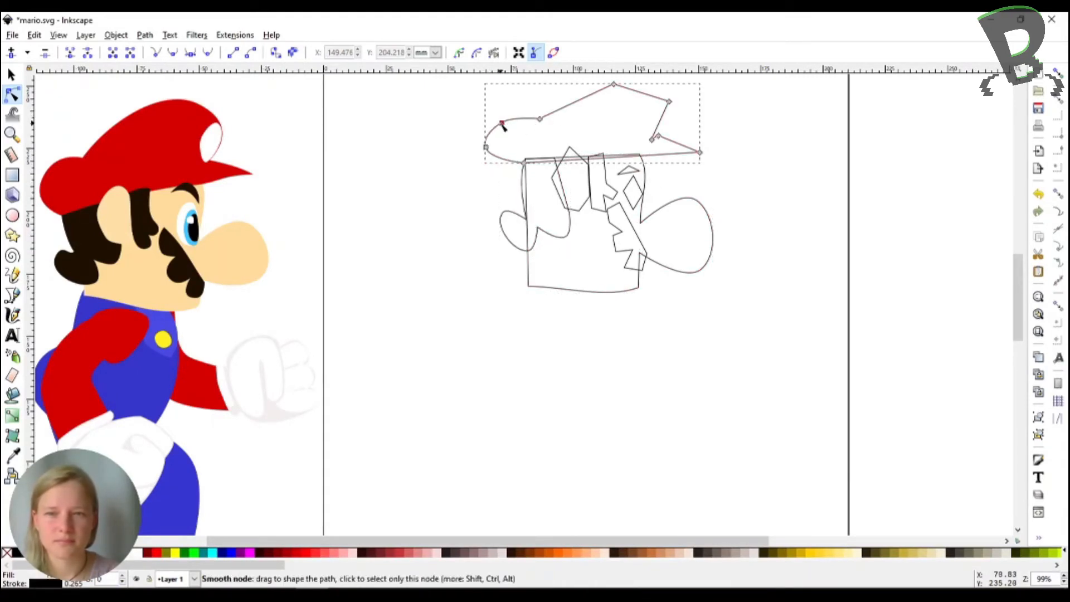
{"action": "mouse_move", "coordinate": [502, 122]}
{"action": "left_mouse_down"}
{"action": "mouse_move", "coordinate": [493, 147]}
{"action": "mouse_move", "coordinate": [505, 117]}
{"action": "left_mouse_up"}
{"action": "left_click", "coordinate": [614, 84], "text": "ctrl"}
{"action": "left_click", "coordinate": [669, 101], "text": "ctrl"}
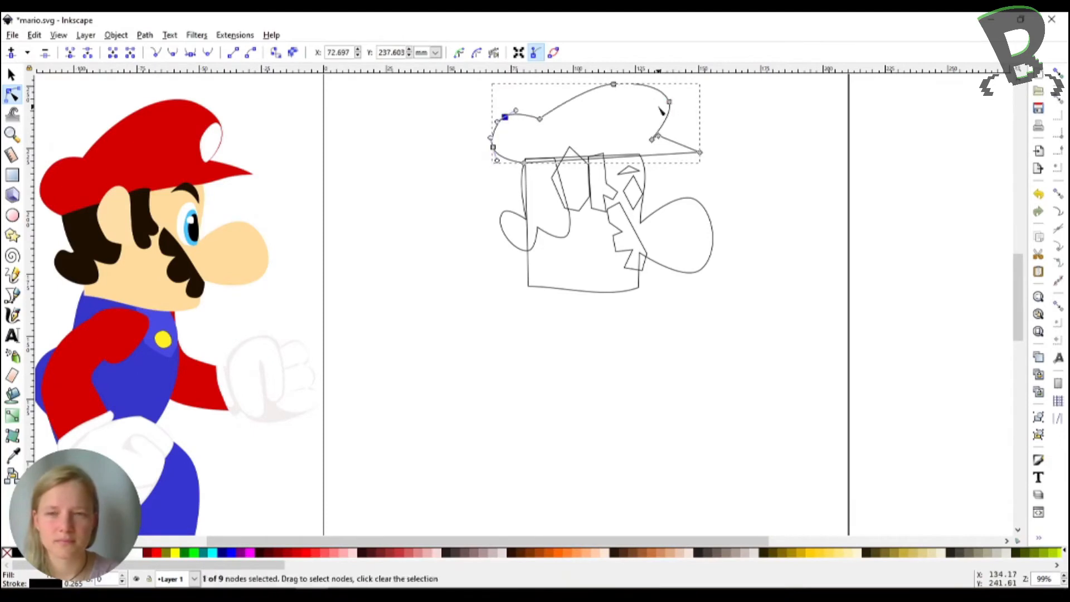
{"action": "left_click_drag", "start_coordinate": [669, 102], "coordinate": [666, 105]}
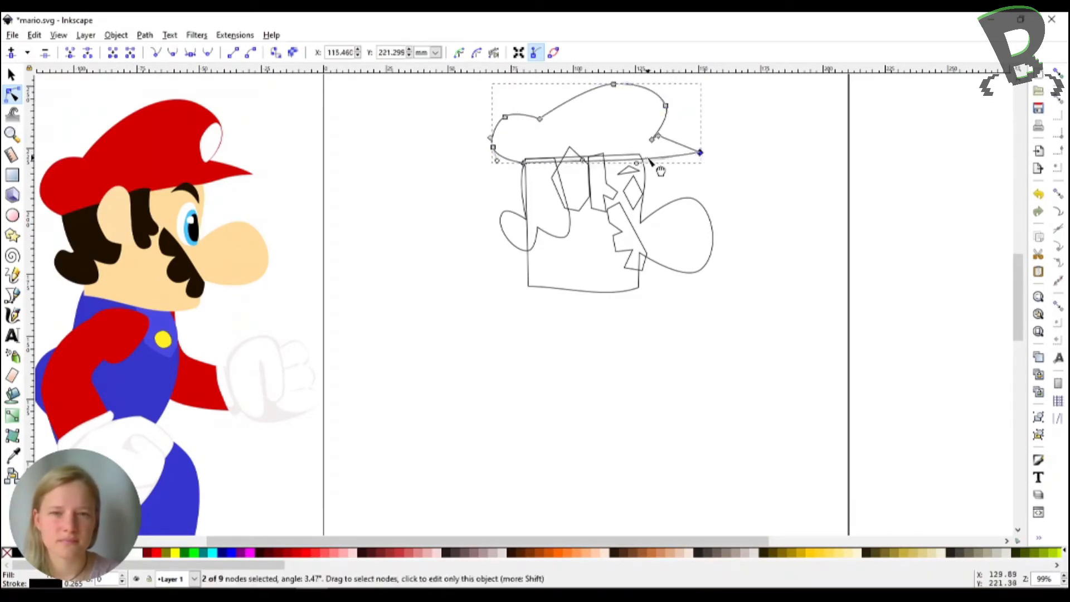
{"action": "left_click", "coordinate": [706, 183]}
Round the ear polygon into an oval by smoothing its nodes.
{"action": "left_click", "coordinate": [553, 178]}
{"action": "left_click", "coordinate": [551, 177], "text": "ctrl"}
{"action": "left_click", "coordinate": [569, 147], "text": "ctrl"}
{"action": "left_click", "coordinate": [565, 209], "text": "ctrl"}
{"action": "left_click_drag", "start_coordinate": [552, 178], "coordinate": [605, 209]}
Round the lower end and curl of the sideburn and adjust its upper corner node.
{"action": "double_click", "coordinate": [599, 252]}
{"action": "left_click", "coordinate": [574, 211]}
{"action": "double_click", "coordinate": [589, 227]}
{"action": "scroll", "coordinate": [576, 197], "scroll_direction": "up", "scroll_amount": 1}
{"action": "left_click", "coordinate": [576, 211]}
{"action": "left_click", "coordinate": [576, 211]}
{"action": "double_click", "coordinate": [612, 223]}
{"action": "scroll", "coordinate": [612, 225], "scroll_direction": "down", "scroll_amount": 1}
{"action": "left_click", "coordinate": [619, 184]}
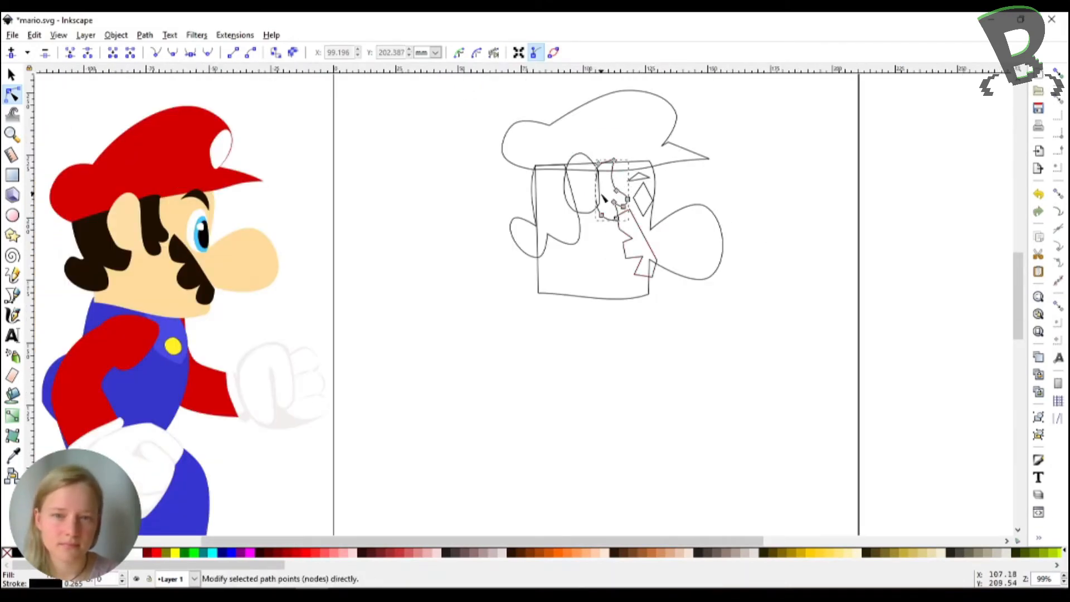
{"action": "left_click_drag", "start_coordinate": [598, 164], "coordinate": [594, 162]}
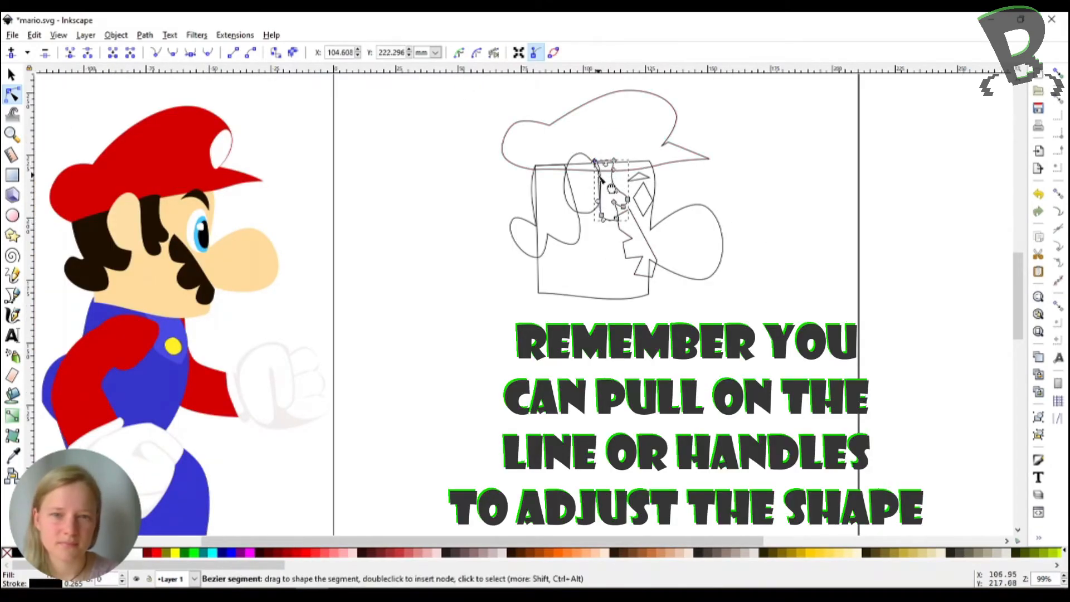
{"action": "scroll", "coordinate": [599, 167], "scroll_direction": "up", "scroll_amount": 5}
{"action": "scroll", "coordinate": [590, 156], "scroll_direction": "down", "scroll_amount": 5}
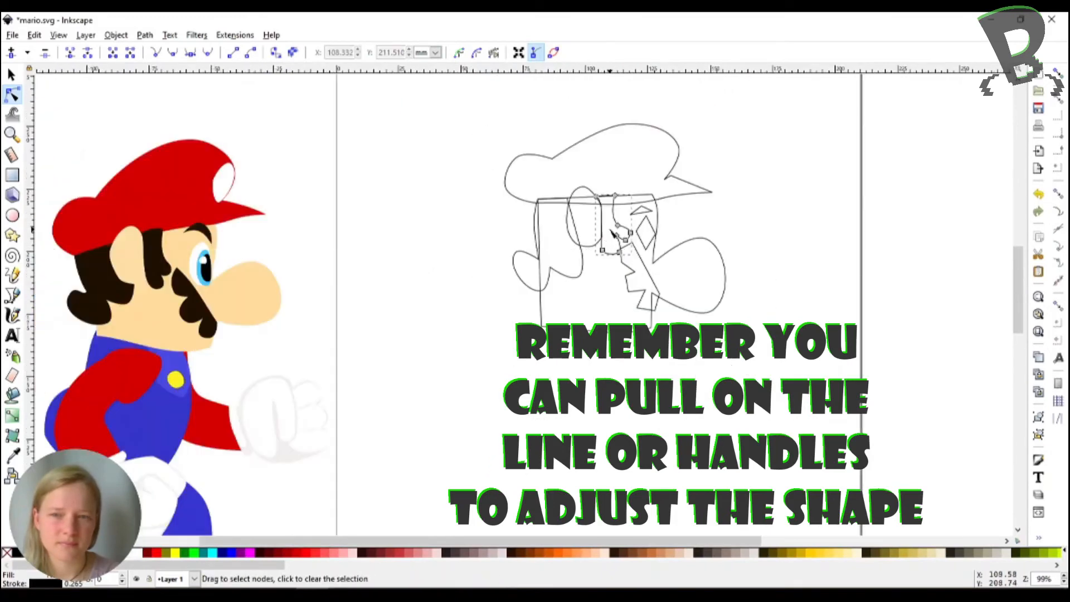
Smooth the nodes along the moustache's jagged inner edge and lower tip.
{"action": "left_click", "coordinate": [620, 249], "text": "ctrl"}
{"action": "left_click", "coordinate": [623, 262], "text": "ctrl"}
{"action": "left_click", "coordinate": [628, 291], "text": "ctrl"}
{"action": "left_click", "coordinate": [637, 308], "text": "ctrl"}
{"action": "left_click", "coordinate": [655, 311], "text": "ctrl"}
{"action": "left_click", "coordinate": [674, 354]}
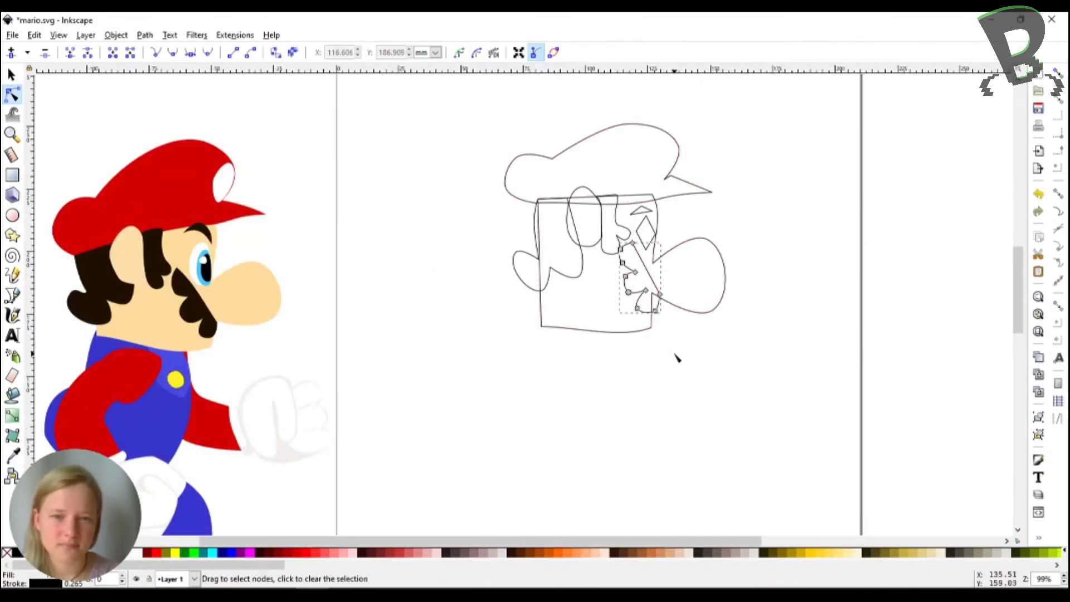
{"action": "left_click", "coordinate": [675, 355]}
Adjust the moustache's nodes and segments into rounded lobes along its scalloped edge.
{"action": "left_click", "coordinate": [641, 266]}
{"action": "left_click_drag", "start_coordinate": [612, 237], "coordinate": [635, 261]}
{"action": "left_click_drag", "start_coordinate": [621, 250], "coordinate": [621, 254]}
{"action": "left_click", "coordinate": [671, 330]}
{"action": "left_click", "coordinate": [671, 331]}
{"action": "left_click", "coordinate": [649, 275]}
{"action": "left_click_drag", "start_coordinate": [660, 295], "coordinate": [658, 292]}
{"action": "left_click", "coordinate": [678, 287]}
{"action": "left_click", "coordinate": [677, 288]}
Bend the eyebrow triangle into a curved arch above the eye.
{"action": "left_click", "coordinate": [645, 219]}
{"action": "scroll", "coordinate": [645, 220], "scroll_direction": "up", "scroll_amount": 1}
{"action": "left_click_drag", "start_coordinate": [640, 203], "coordinate": [651, 202]}
{"action": "left_click", "coordinate": [697, 237]}
{"action": "scroll", "coordinate": [697, 236], "scroll_direction": "down", "scroll_amount": 1}
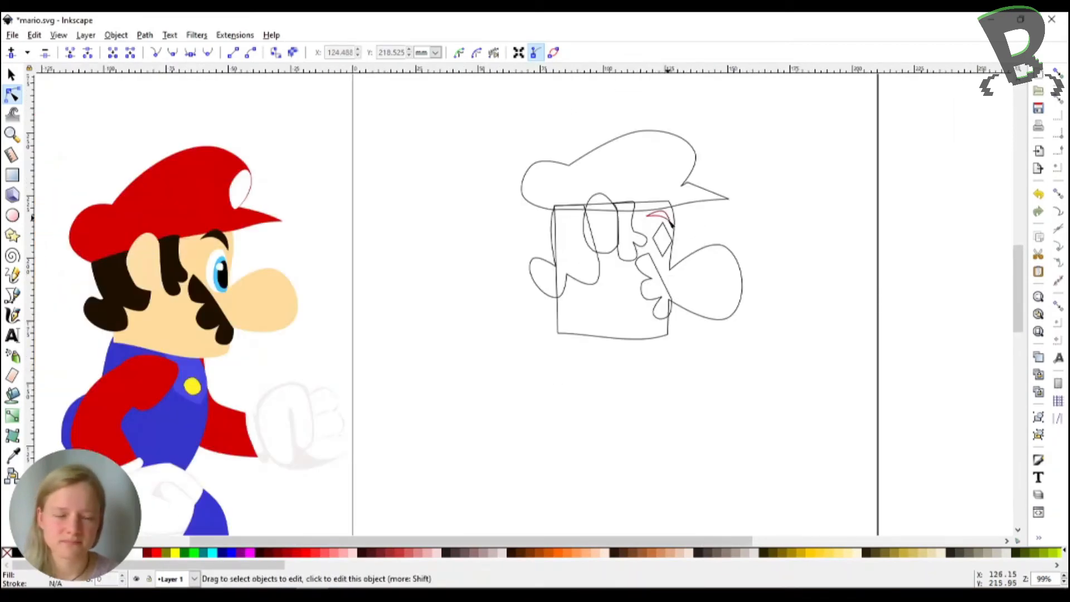
Pull the eyebrow's rear tip slightly outward and down to lengthen the arch above the eye.
{"action": "scroll", "coordinate": [672, 223], "scroll_direction": "up", "scroll_amount": 1}
{"action": "left_click", "coordinate": [642, 213]}
{"action": "left_click_drag", "start_coordinate": [641, 213], "coordinate": [637, 215]}
Round the eye's diamond into an oval by making all four of its nodes smooth.
{"action": "left_click", "coordinate": [659, 226]}
{"action": "left_click", "coordinate": [668, 237]}
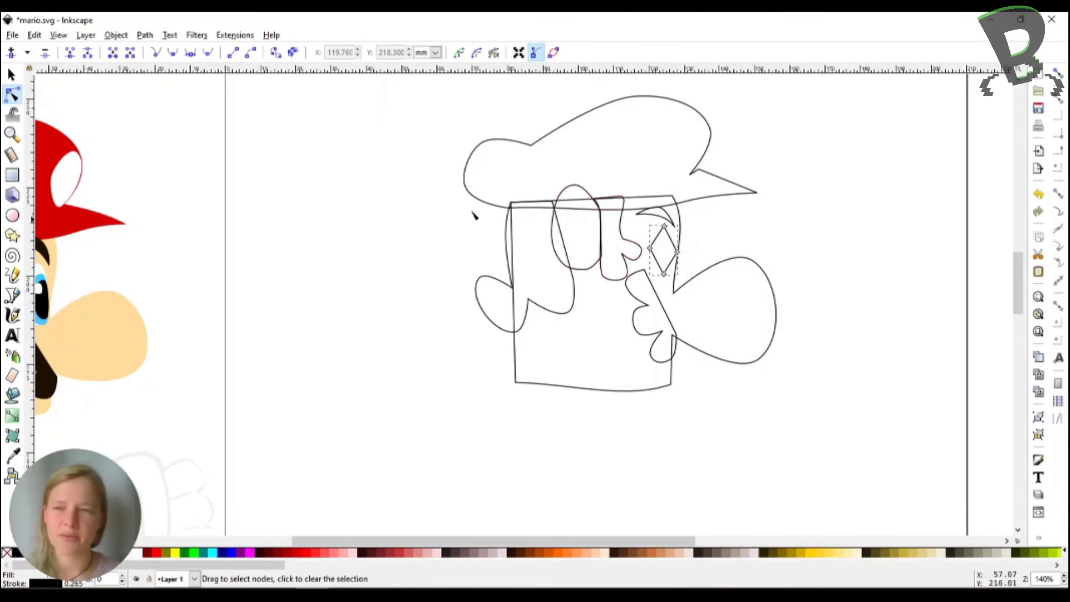
{"action": "left_click_drag", "start_coordinate": [628, 222], "coordinate": [699, 294]}
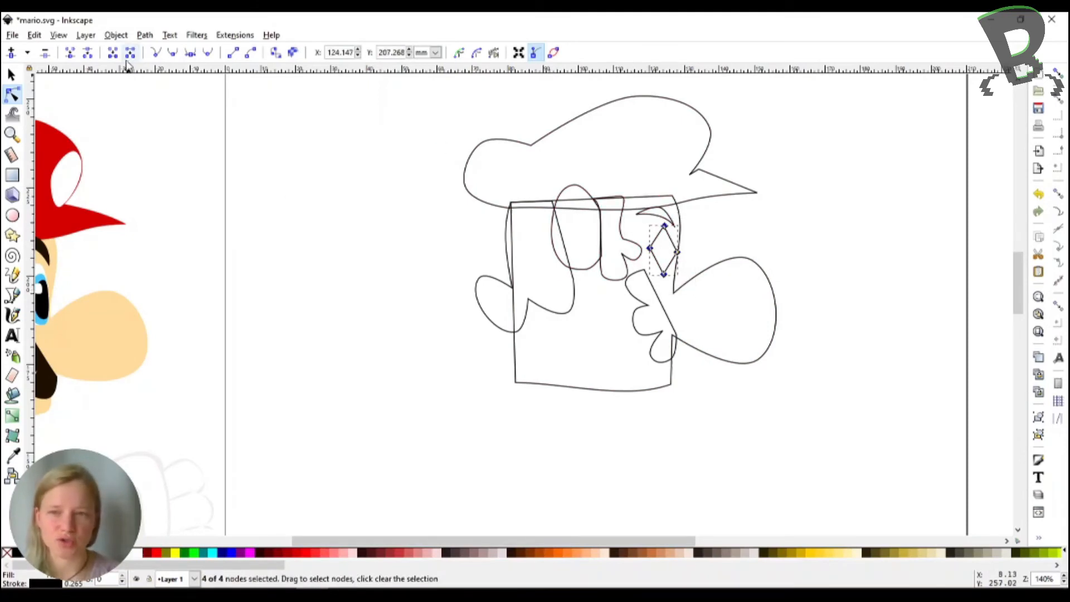
{"action": "left_click", "coordinate": [173, 52]}
{"action": "left_click", "coordinate": [725, 229]}
{"action": "left_click", "coordinate": [740, 251]}
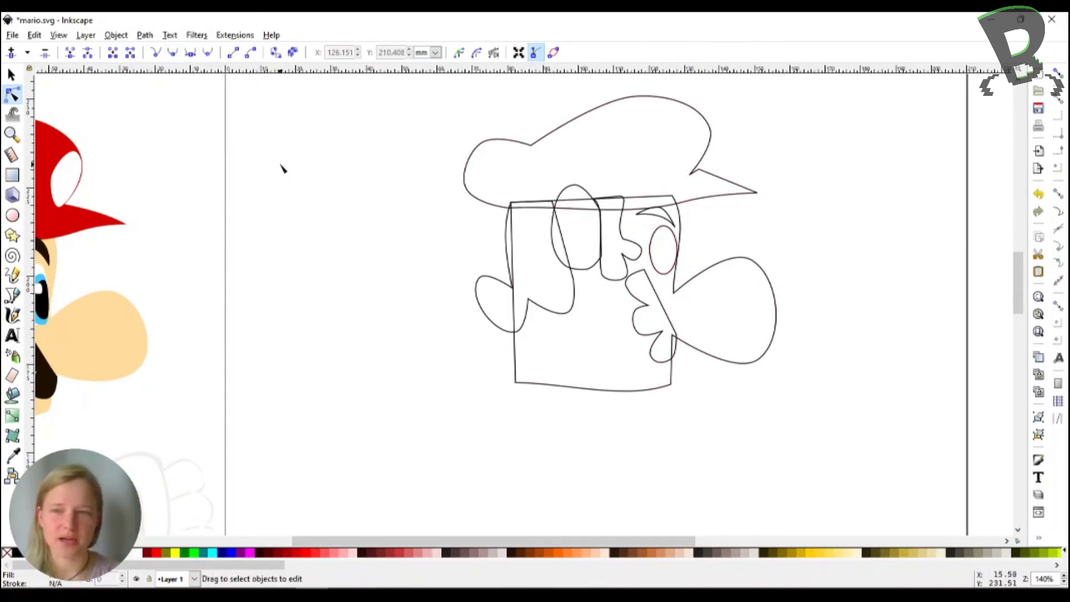
Shift the eye oval slightly away from the face's front edge and nest smaller duplicates inside it as the iris and pupil.
{"action": "key", "text": "s"}
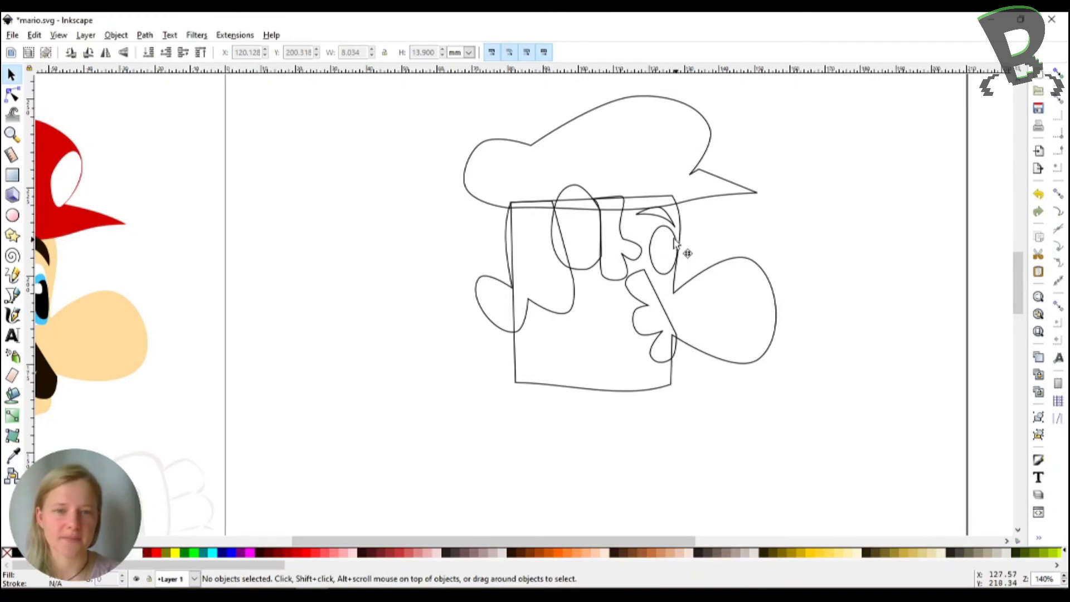
{"action": "left_click_drag", "start_coordinate": [676, 244], "coordinate": [674, 244]}
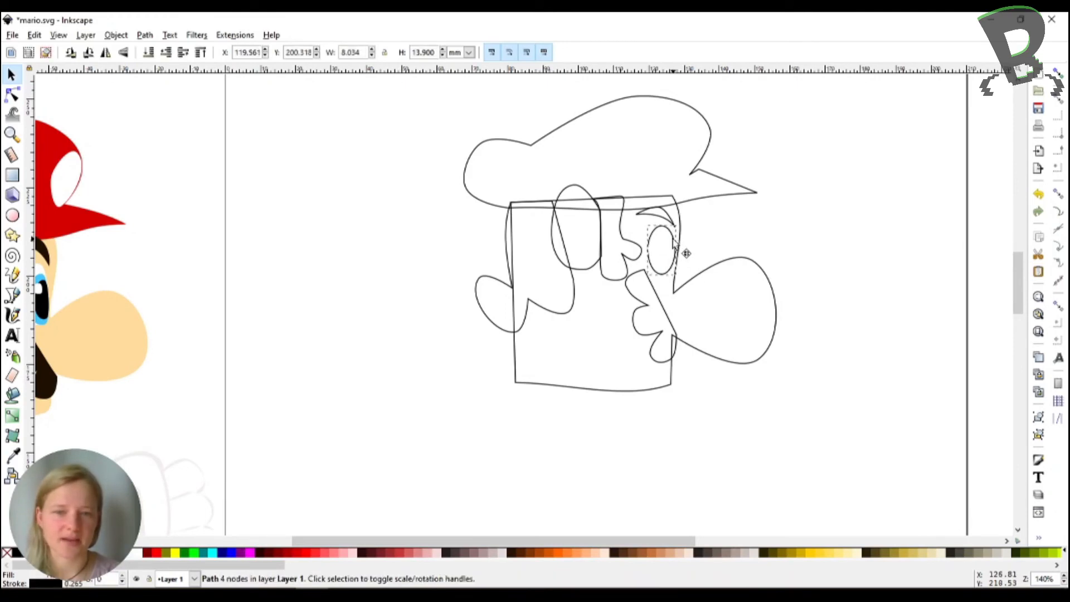
{"action": "left_click", "coordinate": [678, 250]}
{"action": "left_click_drag", "start_coordinate": [679, 223], "coordinate": [675, 220]}
{"action": "left_click", "coordinate": [700, 232]}
{"action": "left_click", "coordinate": [673, 237]}
{"action": "left_click_drag", "start_coordinate": [683, 226], "coordinate": [668, 254]}
Duplicate the inner eye oval as a highlight about 2.6 by 3.2 mm and place it at the pupil's upper rear side.
{"action": "key", "text": "ctrl+d"}
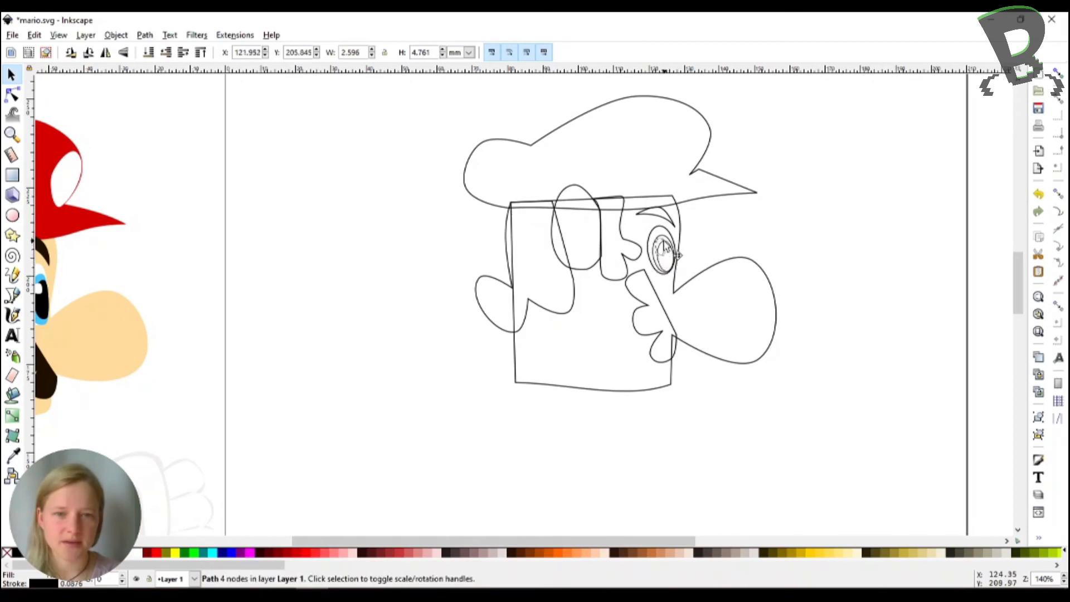
{"action": "left_click_drag", "start_coordinate": [669, 260], "coordinate": [655, 252]}
{"action": "left_click", "coordinate": [704, 260]}
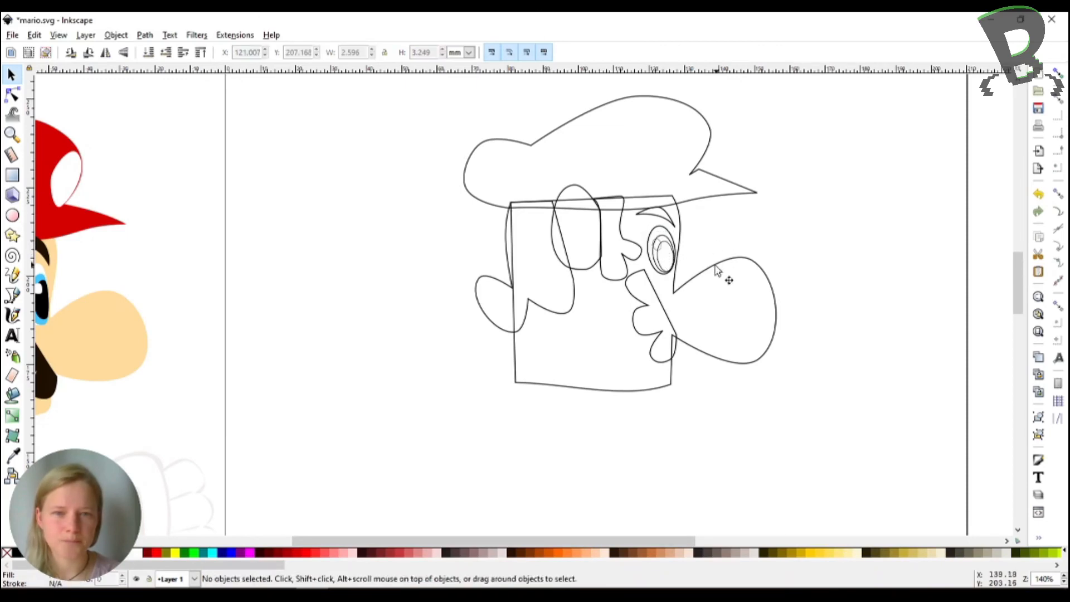
Add a rounded oval emblem at the front of the cap just above the brim.
{"action": "scroll", "coordinate": [710, 271], "scroll_direction": "down", "scroll_amount": 1, "text": "ctrl"}
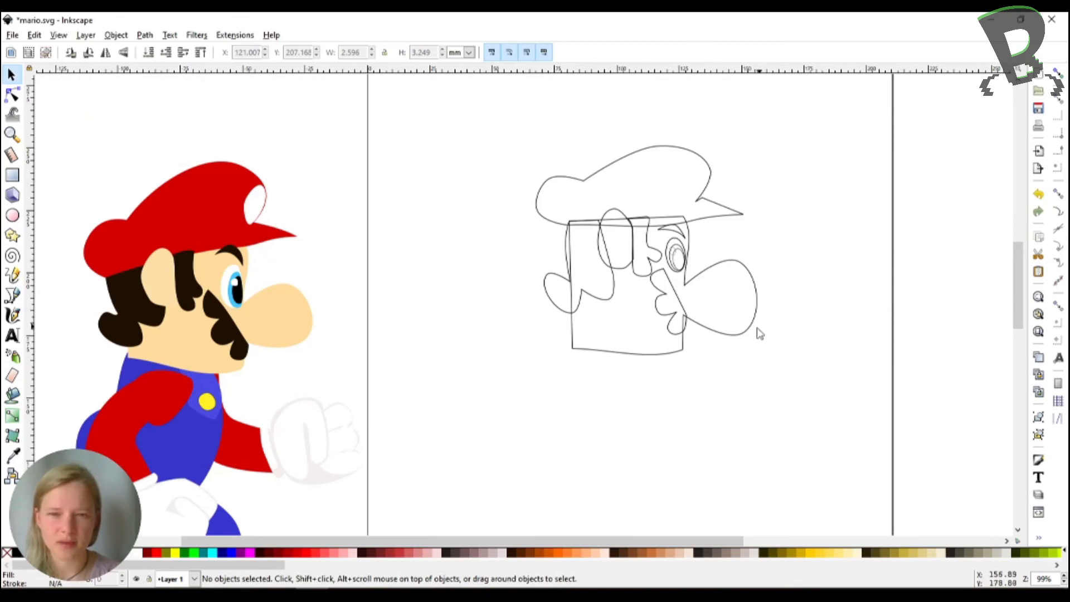
{"action": "key", "text": "n"}
{"action": "scroll", "coordinate": [777, 239], "scroll_direction": "down", "scroll_amount": 1, "text": "ctrl"}
{"action": "scroll", "coordinate": [776, 239], "scroll_direction": "up", "scroll_amount": 2, "text": "ctrl"}
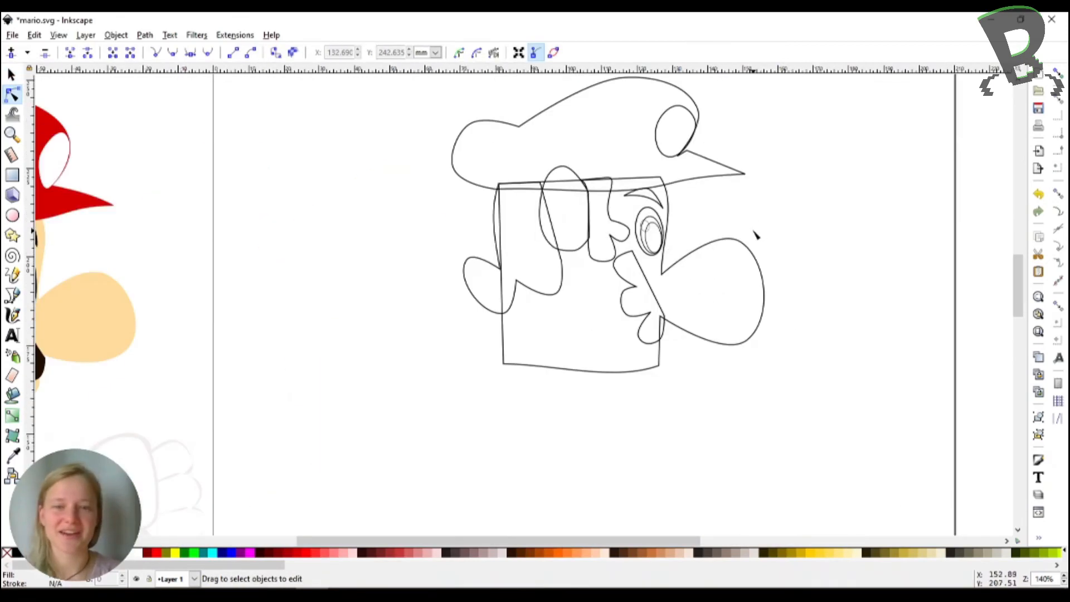
{"action": "scroll", "coordinate": [755, 232], "scroll_direction": "down", "scroll_amount": 1}
{"action": "scroll", "coordinate": [754, 232], "scroll_direction": "up", "scroll_amount": 1, "text": "ctrl"}
{"action": "scroll", "coordinate": [755, 232], "scroll_direction": "down", "scroll_amount": 2, "text": "ctrl"}
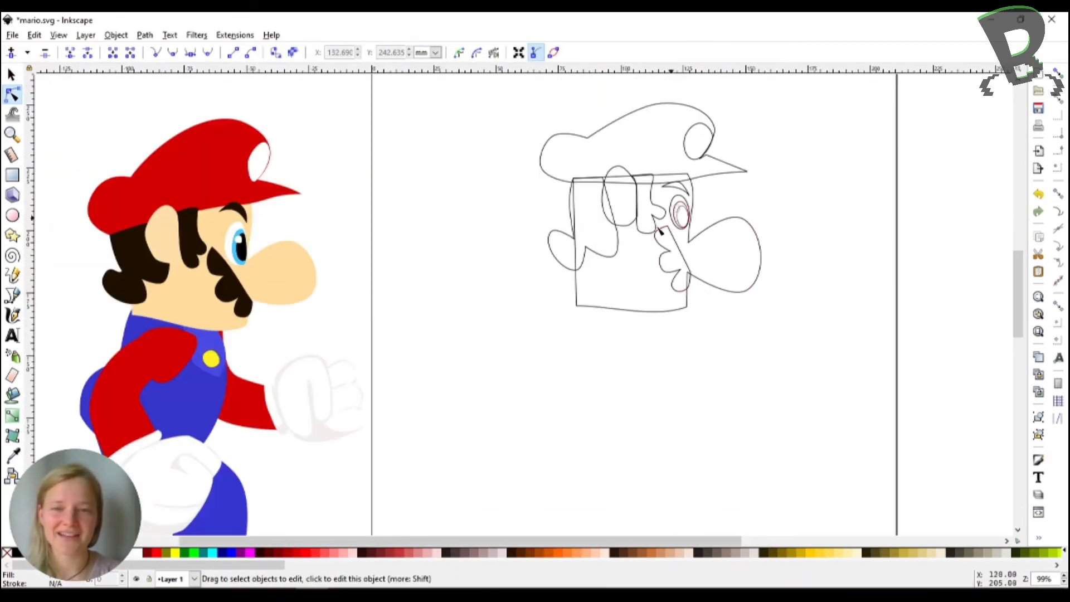